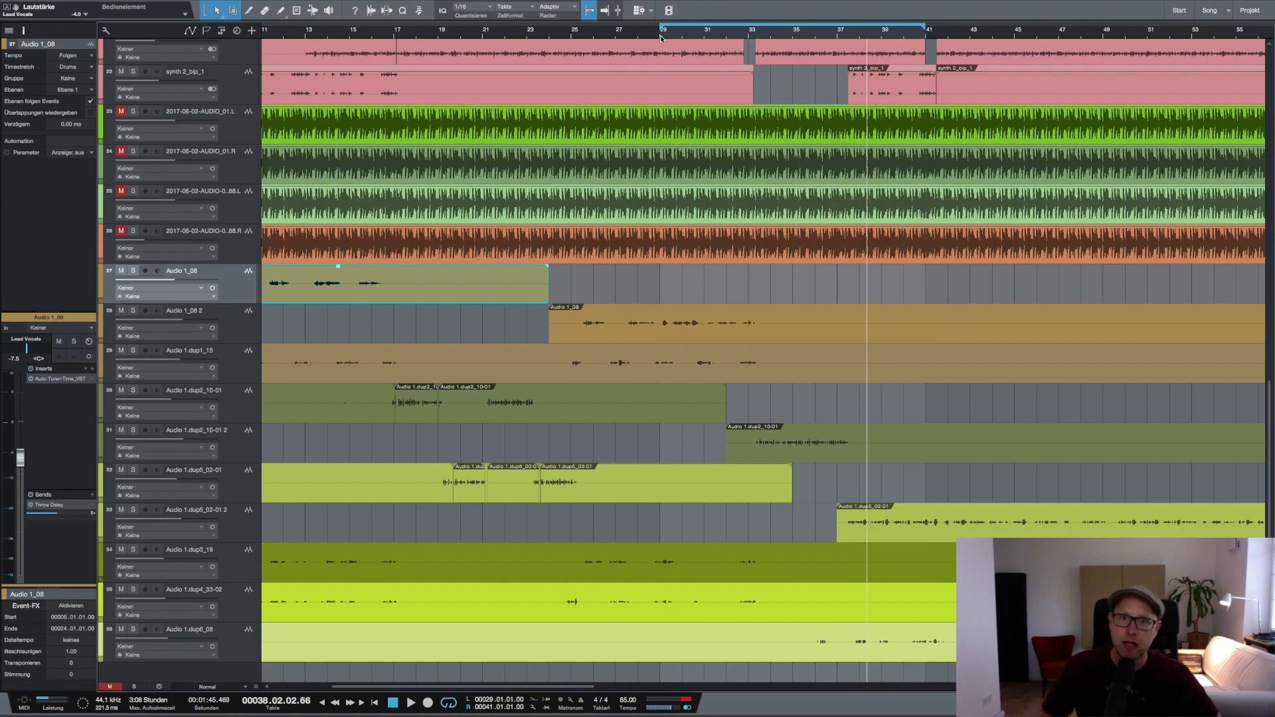
# Show the whole arrangement and play the full mix from bar 29
pyautogui.press('w')
pyautogui.click(489, 34)
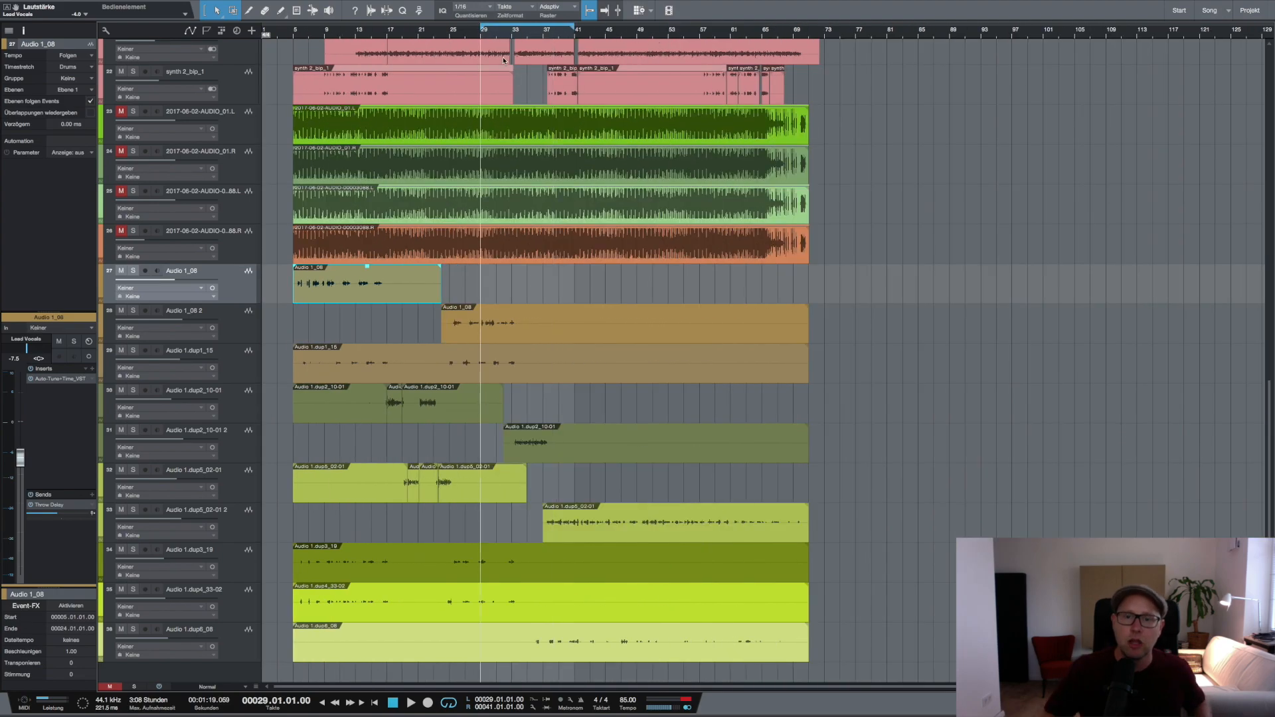
pyautogui.press('space')
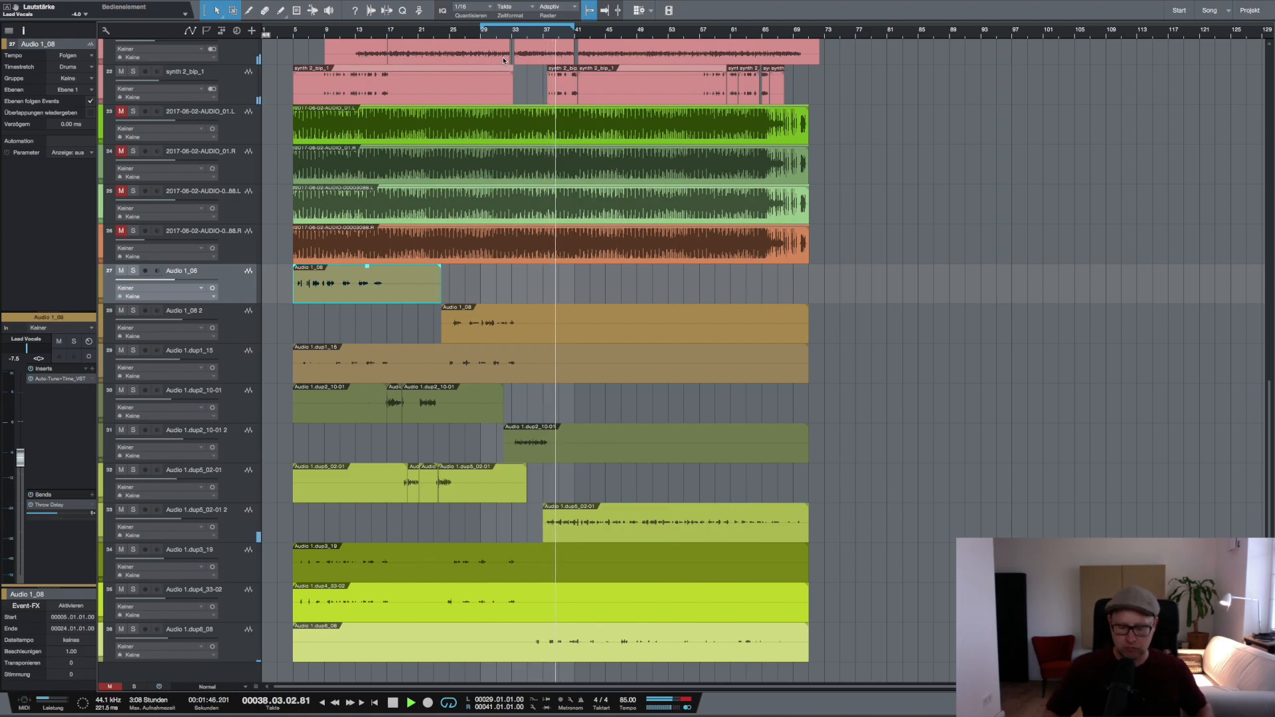
pyautogui.press('space')
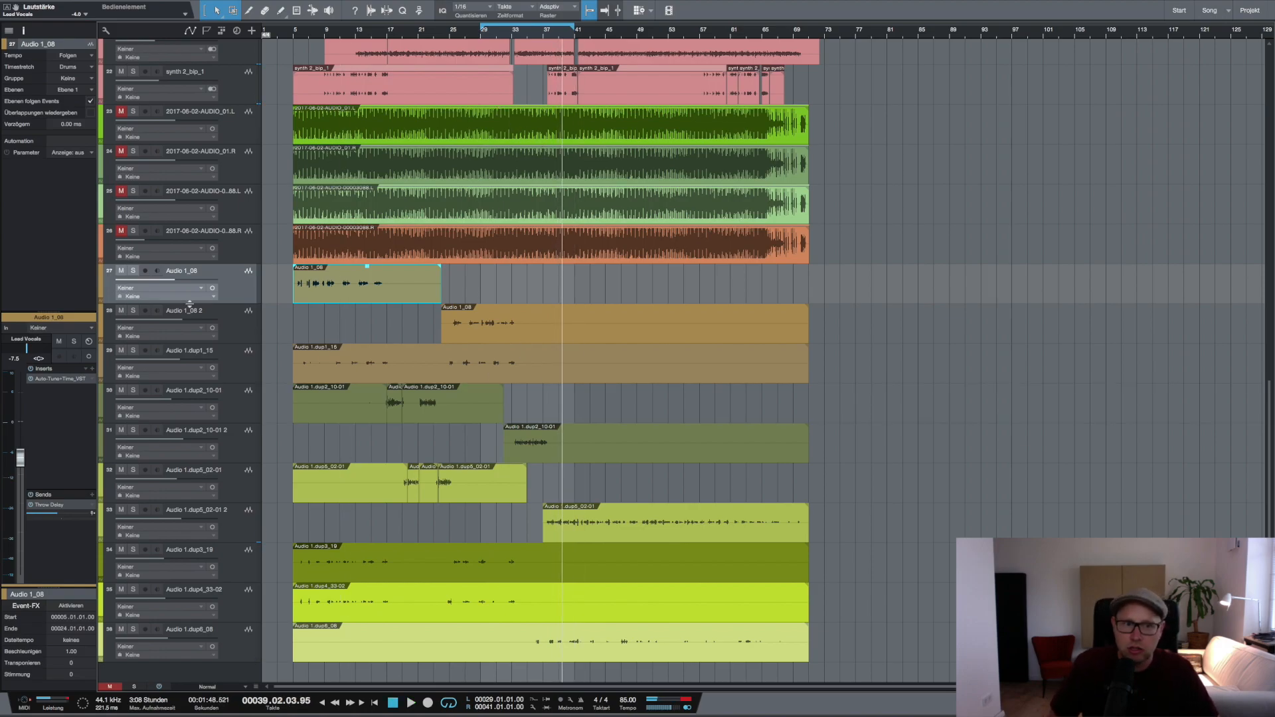
# Solo all vocal tracks from Audio 1_08 down to Audio 1.dup6_08 and play them from bar 29
pyautogui.click(134, 272)
pyautogui.moveTo(133, 310); pyautogui.dragTo(134, 628)
pyautogui.click(482, 31)
pyautogui.press('space')
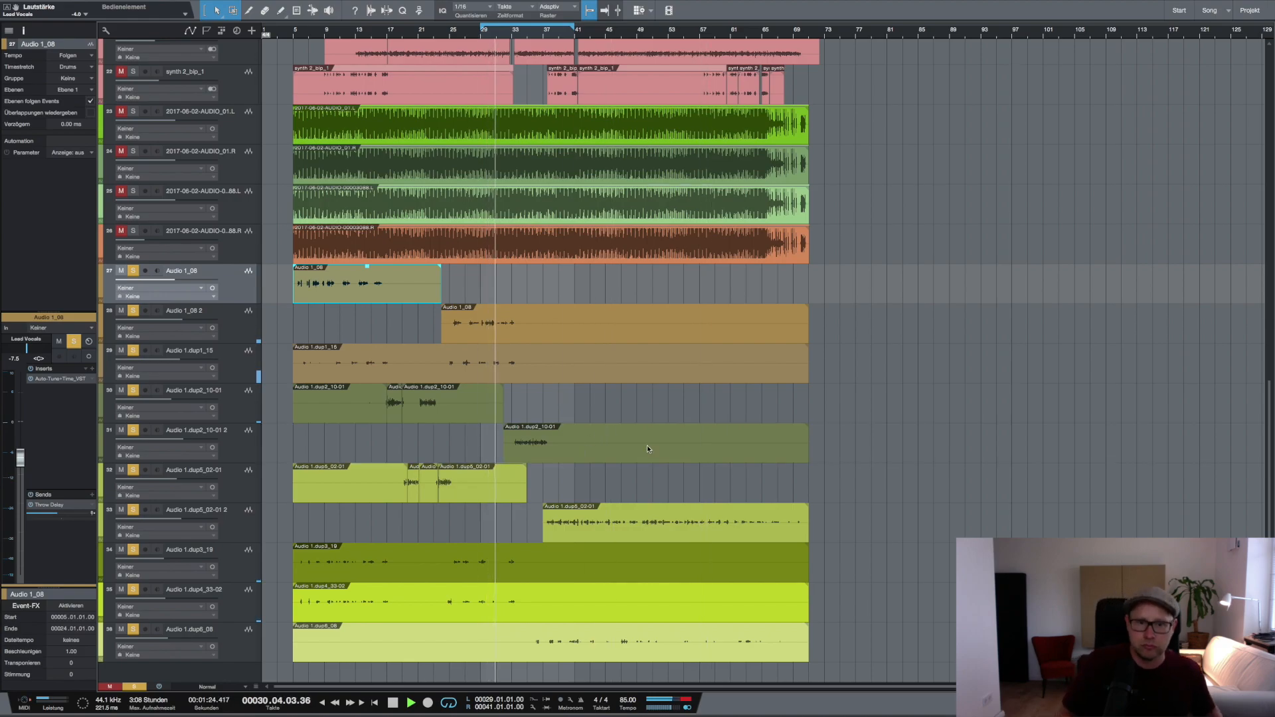
# Locate the lead vocal buses in the mixer, and audition the soloed Audio 1.dup2_10-01 2 track from bar 33
pyautogui.press('F3')
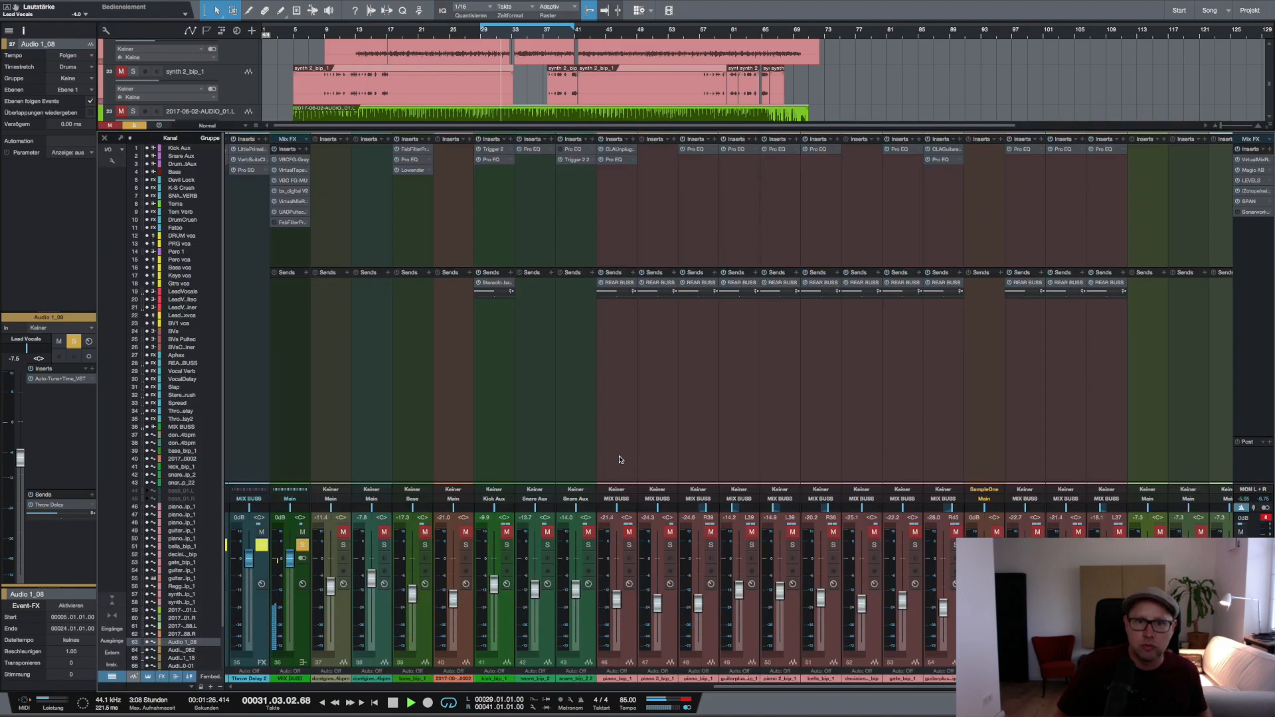
pyautogui.hscroll(-10, 572, 401)
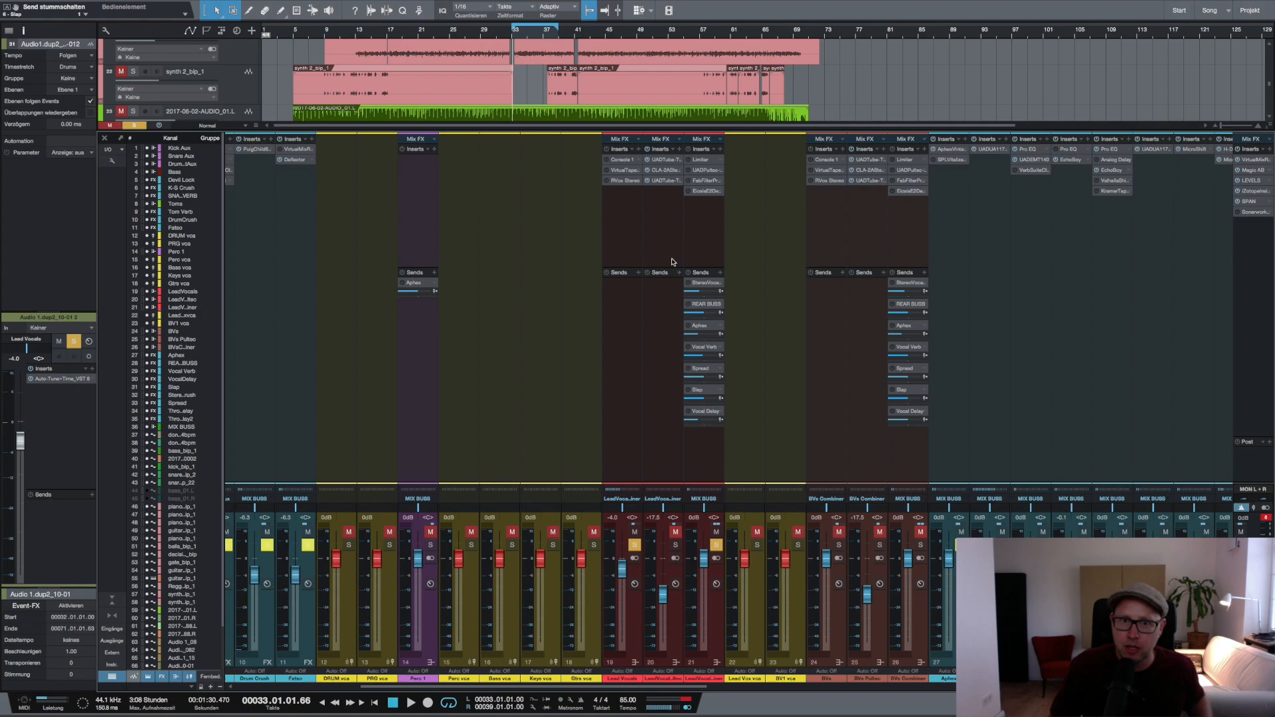
pyautogui.press('F3')
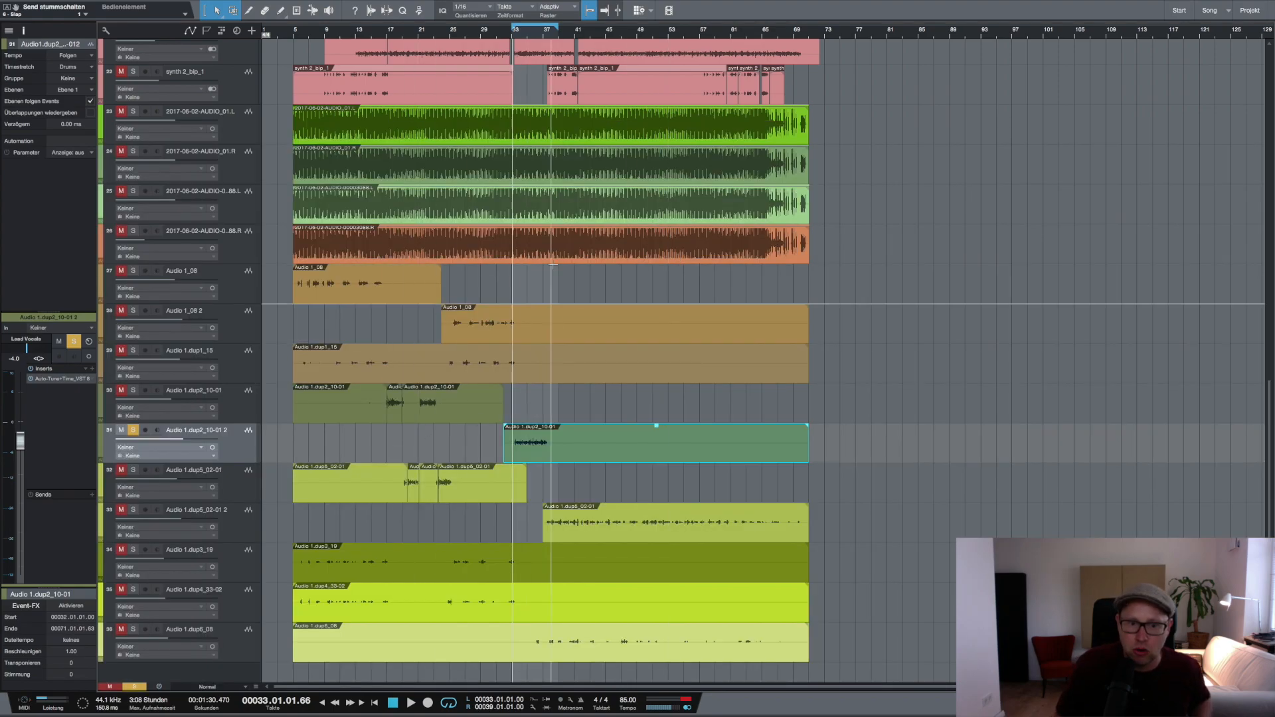
pyautogui.press('space')
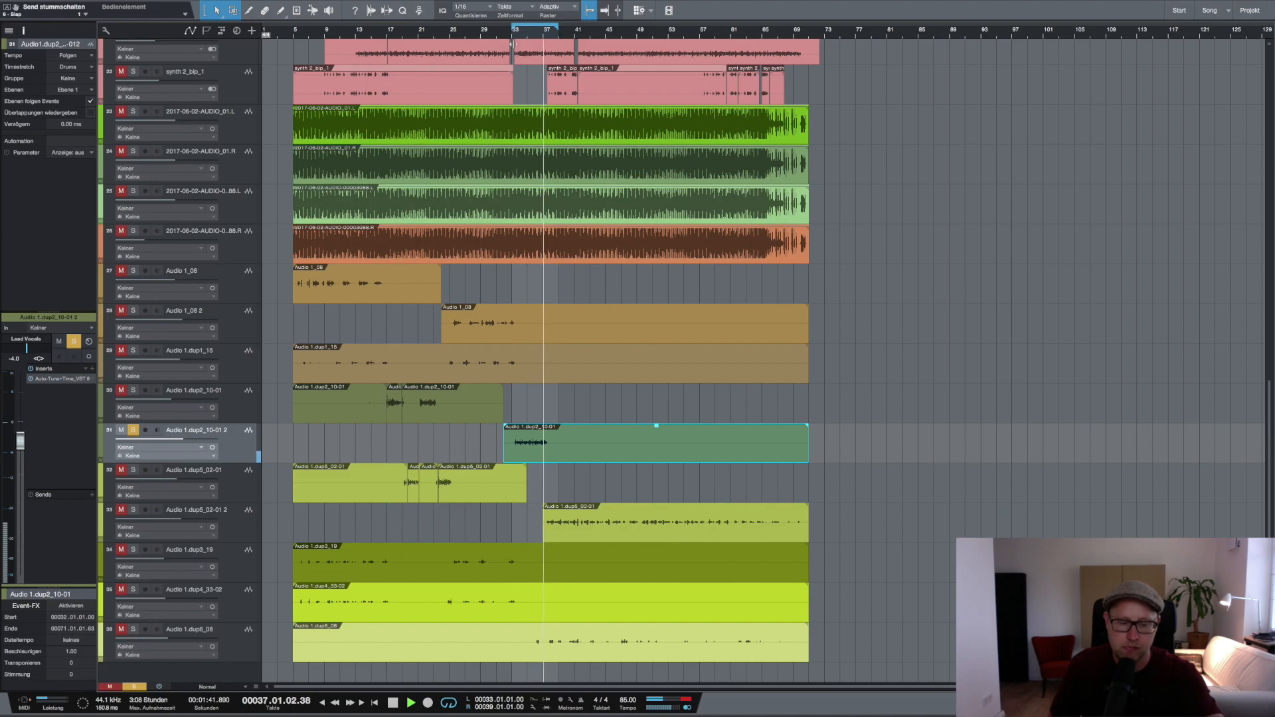
pyautogui.press('space')
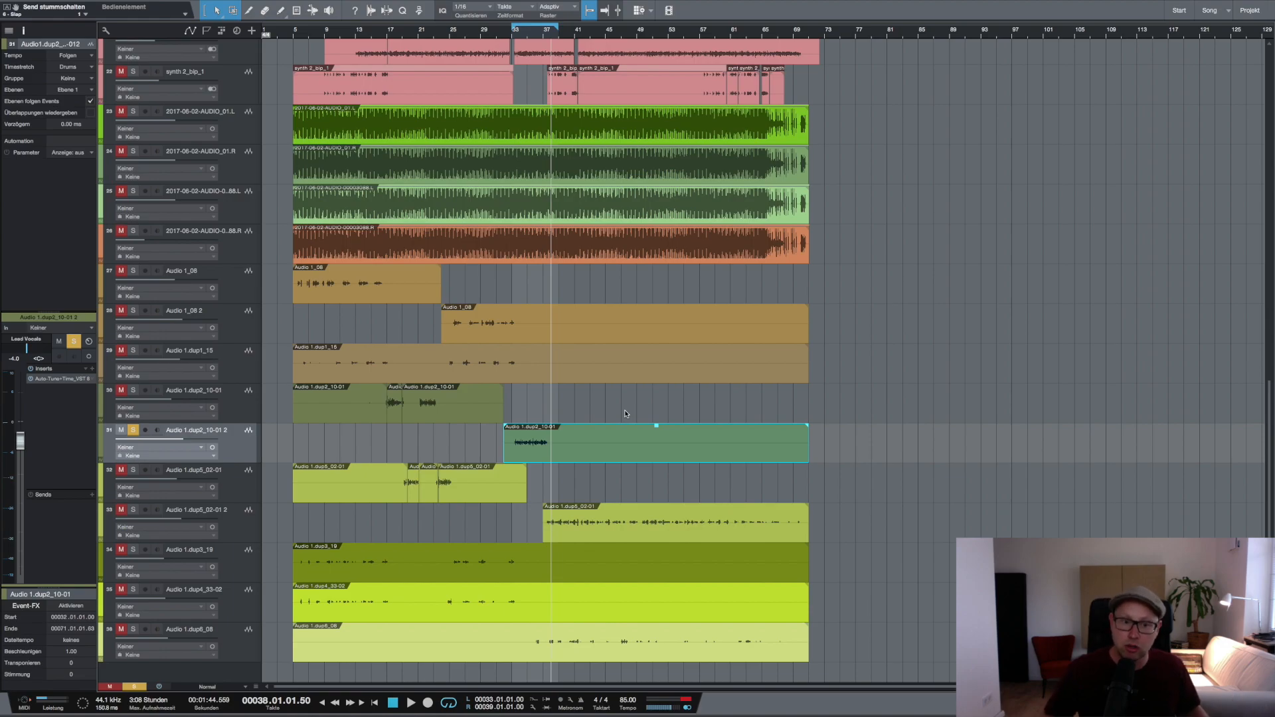
# Audition the Lead Vocals bus from bar 33 with its Virtual Tape Machines insert active, bypassed and active again
pyautogui.hscroll(3, 624, 413)
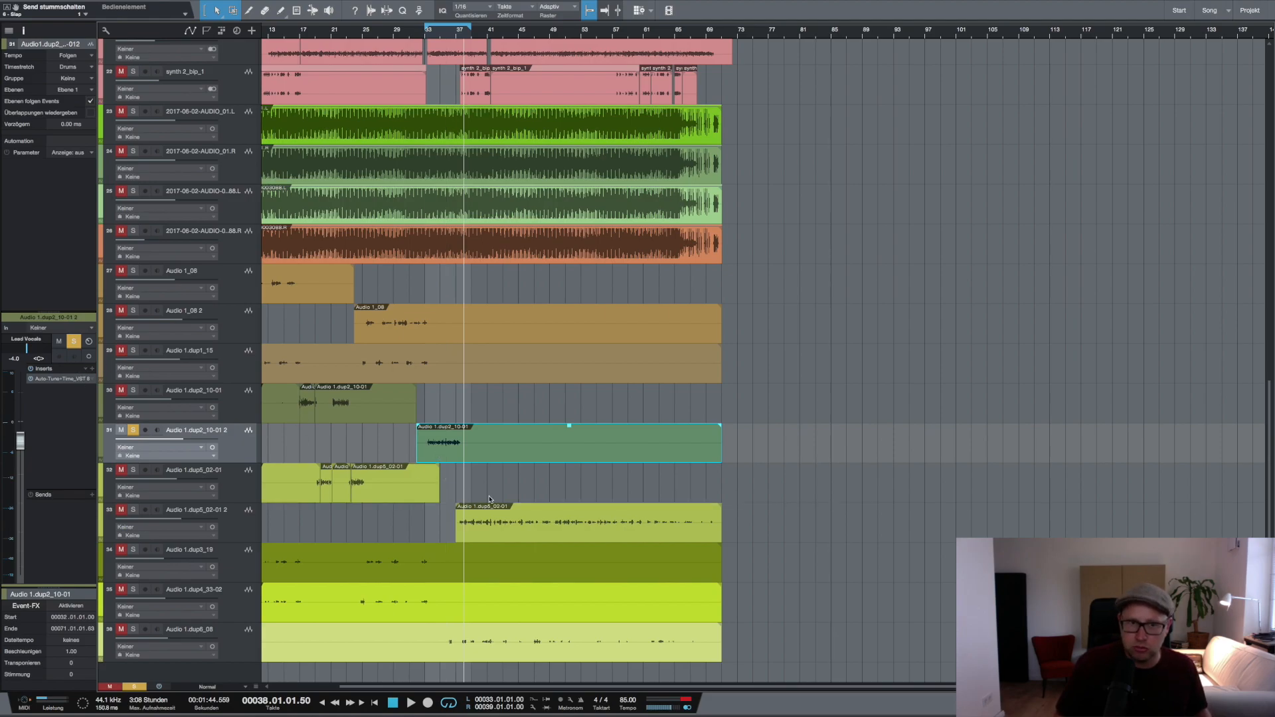
pyautogui.press('F3')
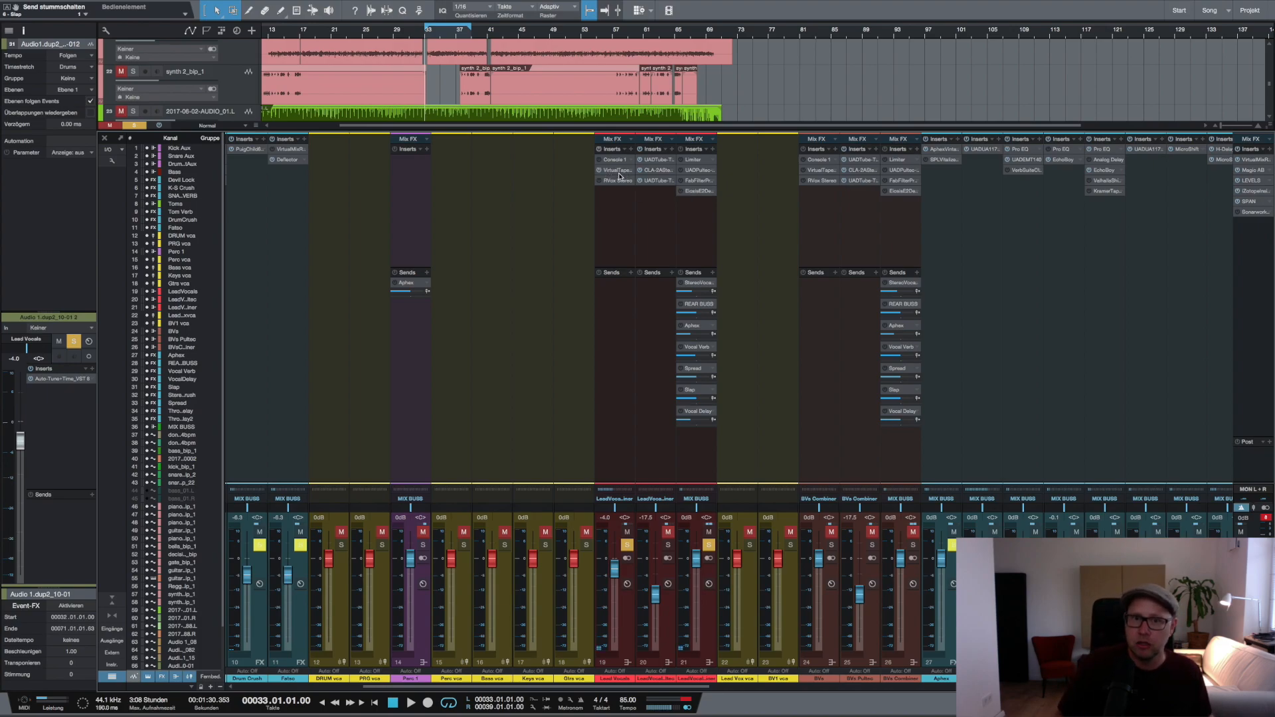
pyautogui.scroll(-1, 410, 83)
pyautogui.scroll(-2, 427, 36)
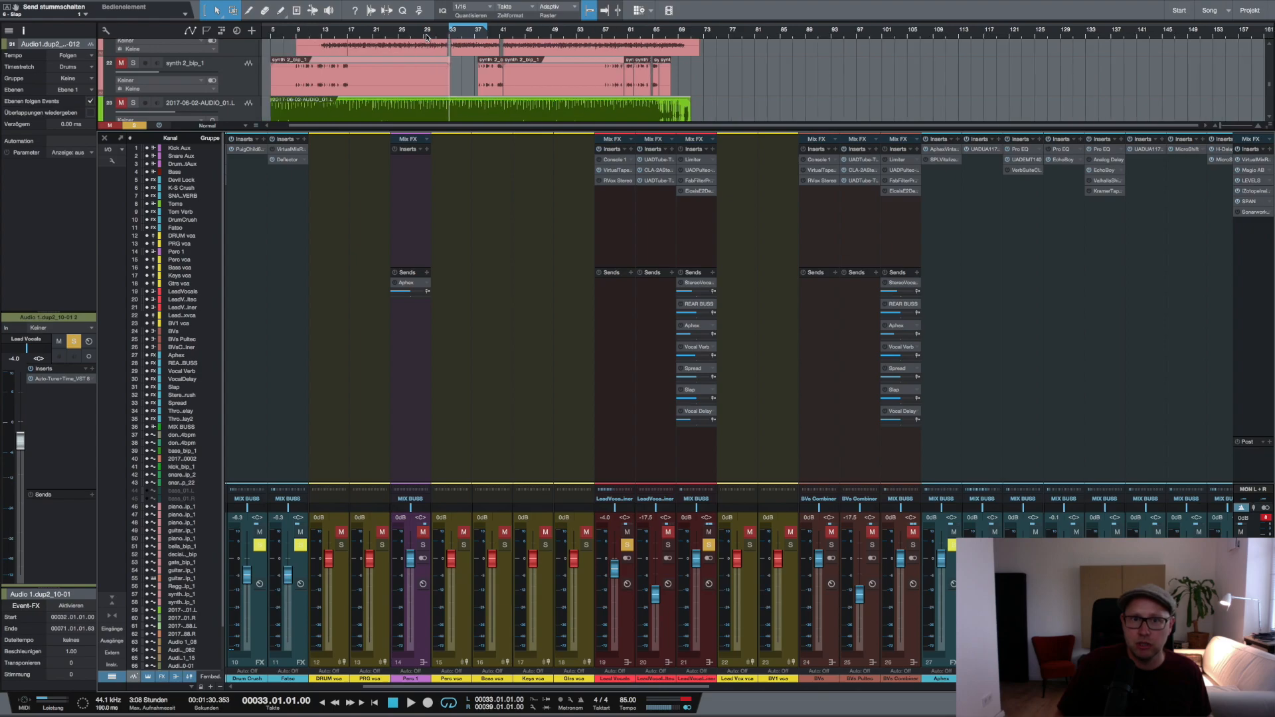
pyautogui.press('space')
pyautogui.doubleClick(617, 170)
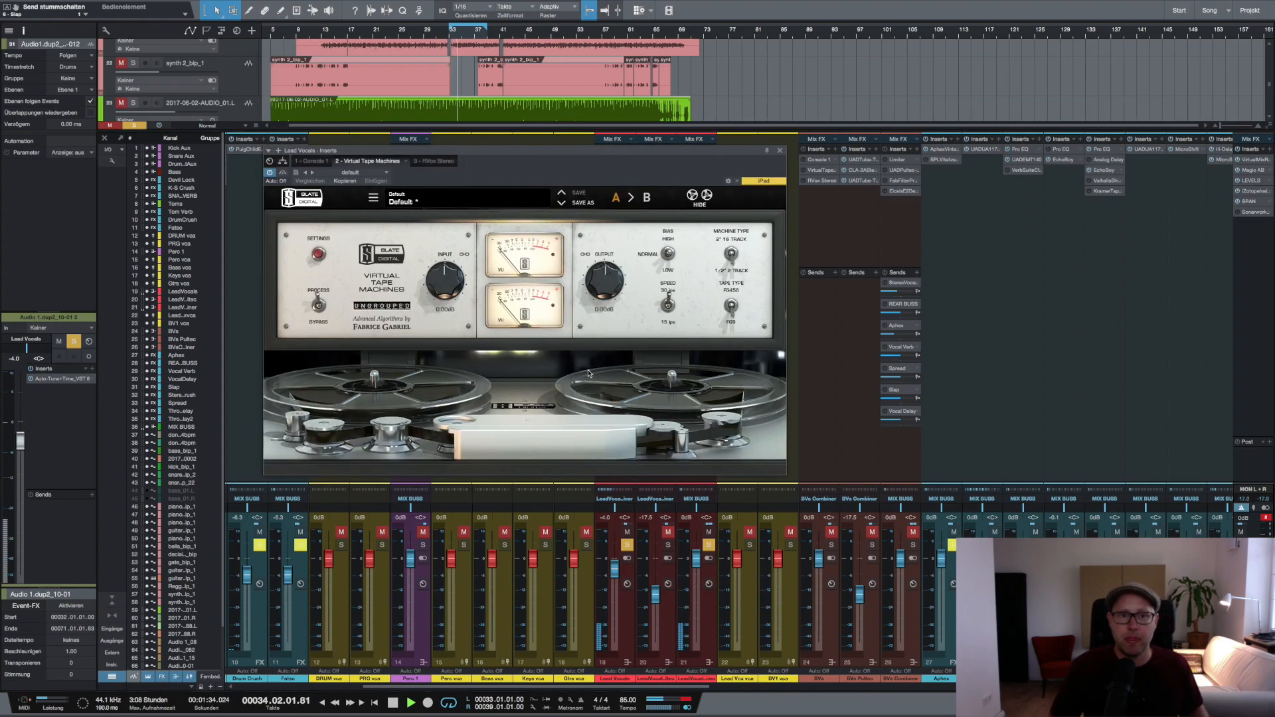
pyautogui.click(282, 172)
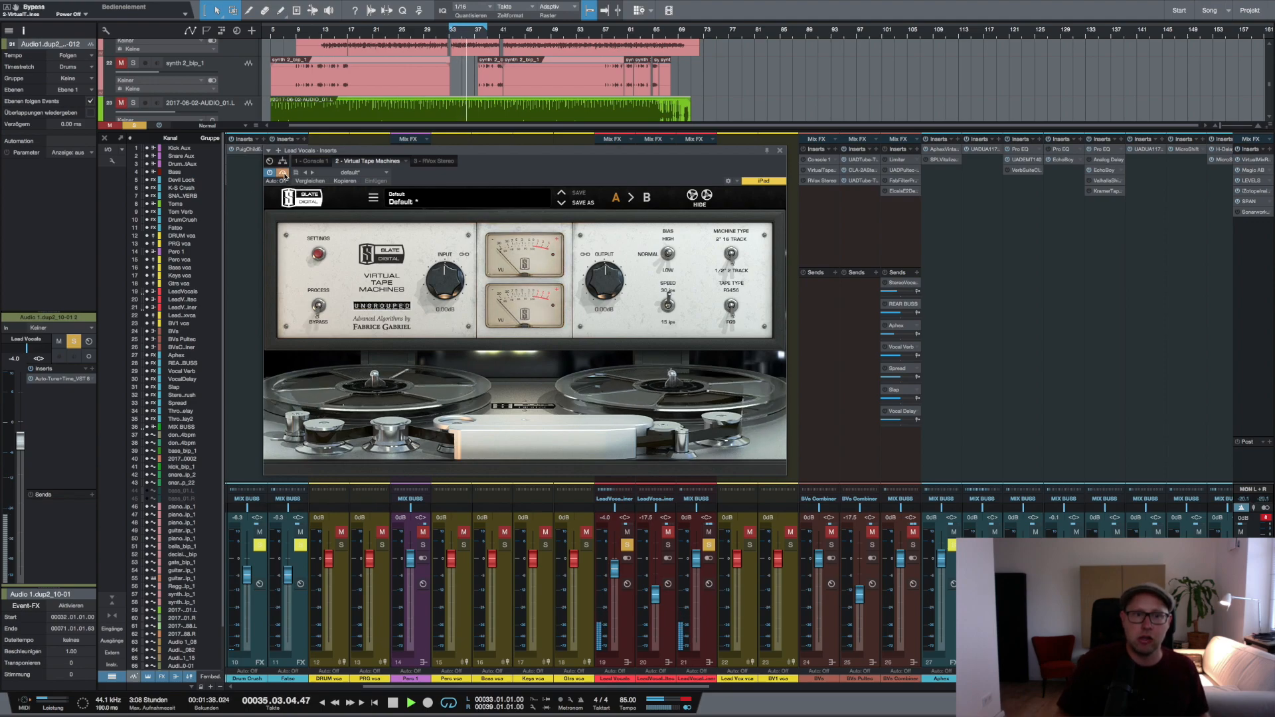
pyautogui.click(282, 174)
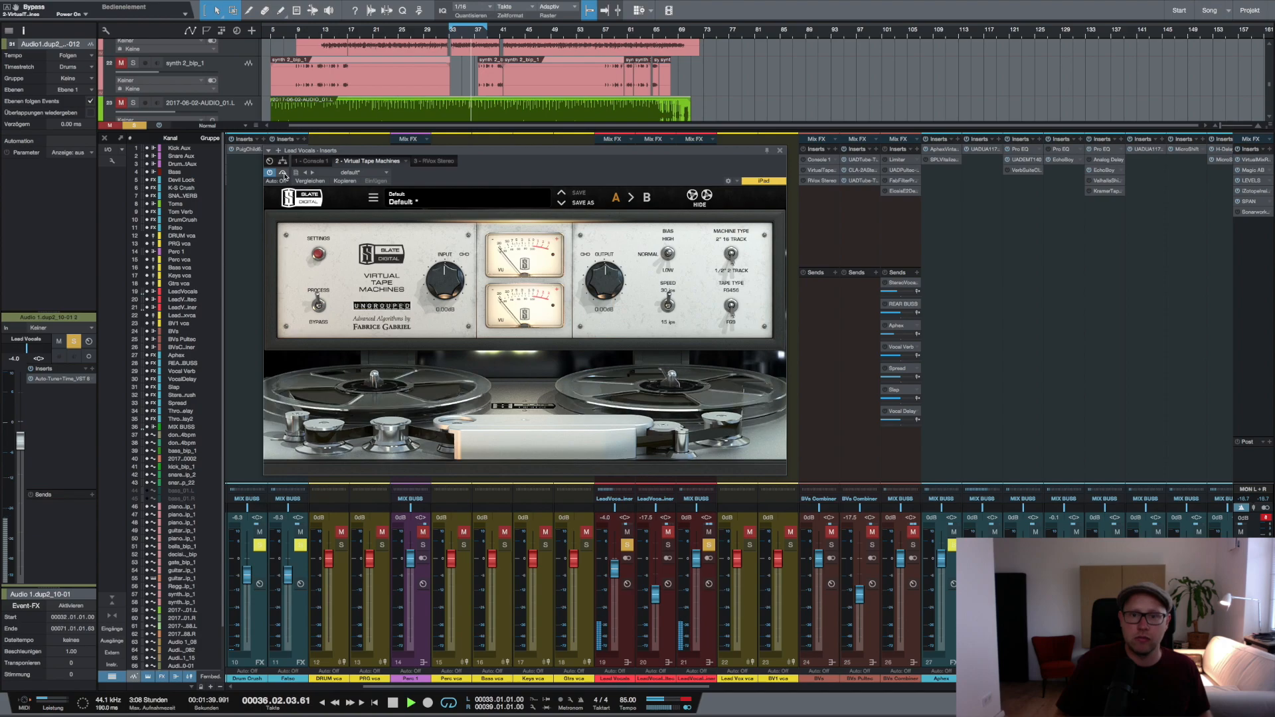
pyautogui.press('space')
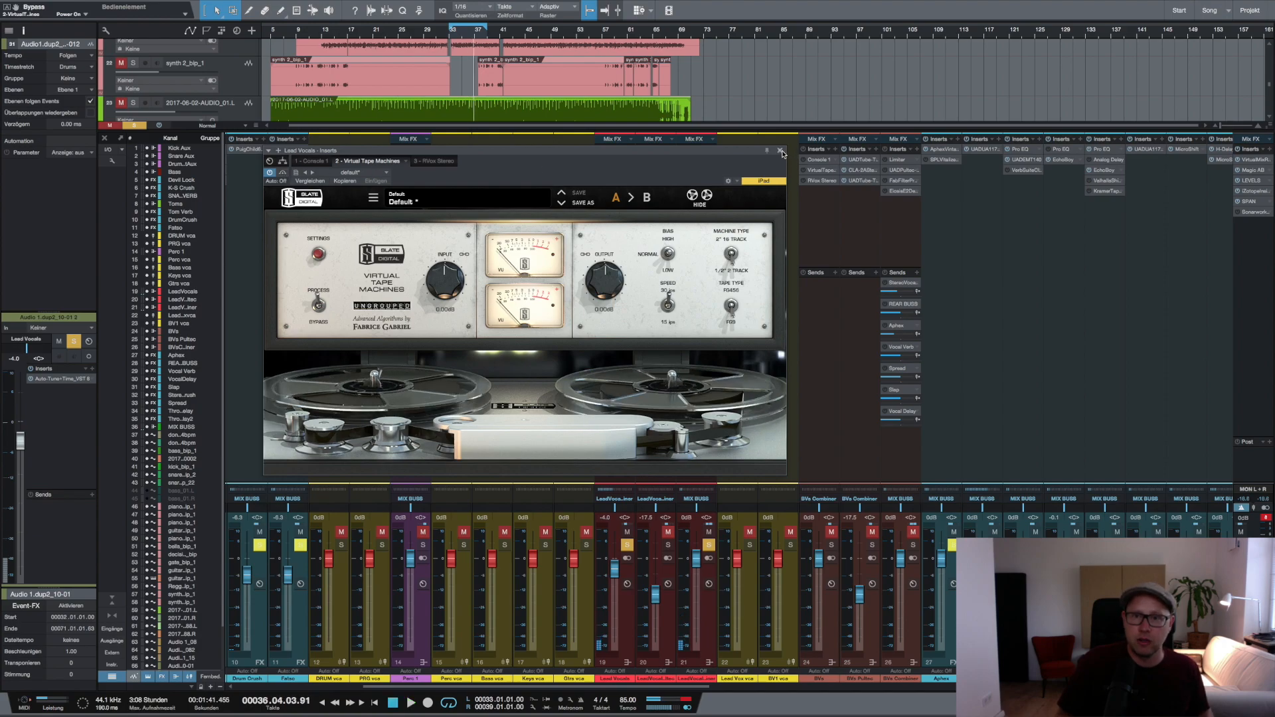
pyautogui.click(780, 151)
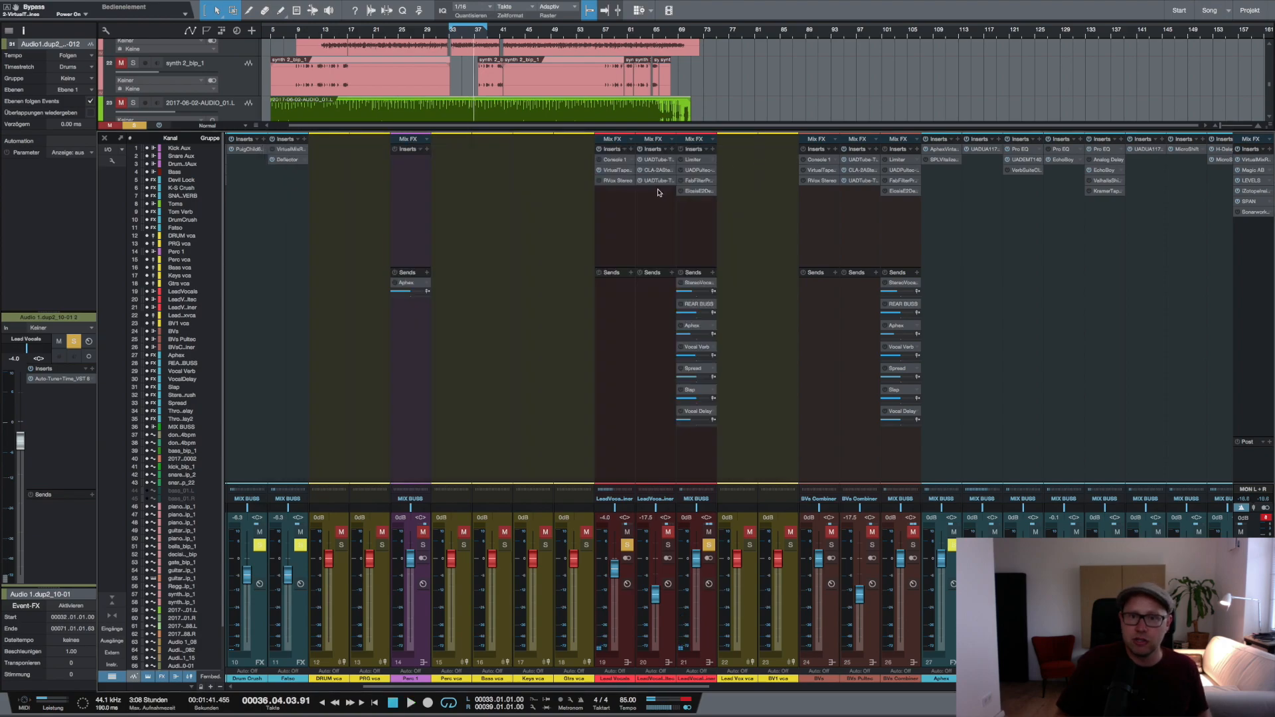
# Inspect the RVox Stereo insert on the Lead Vocals bus while playing the vocal from bar 33
pyautogui.click(615, 183)
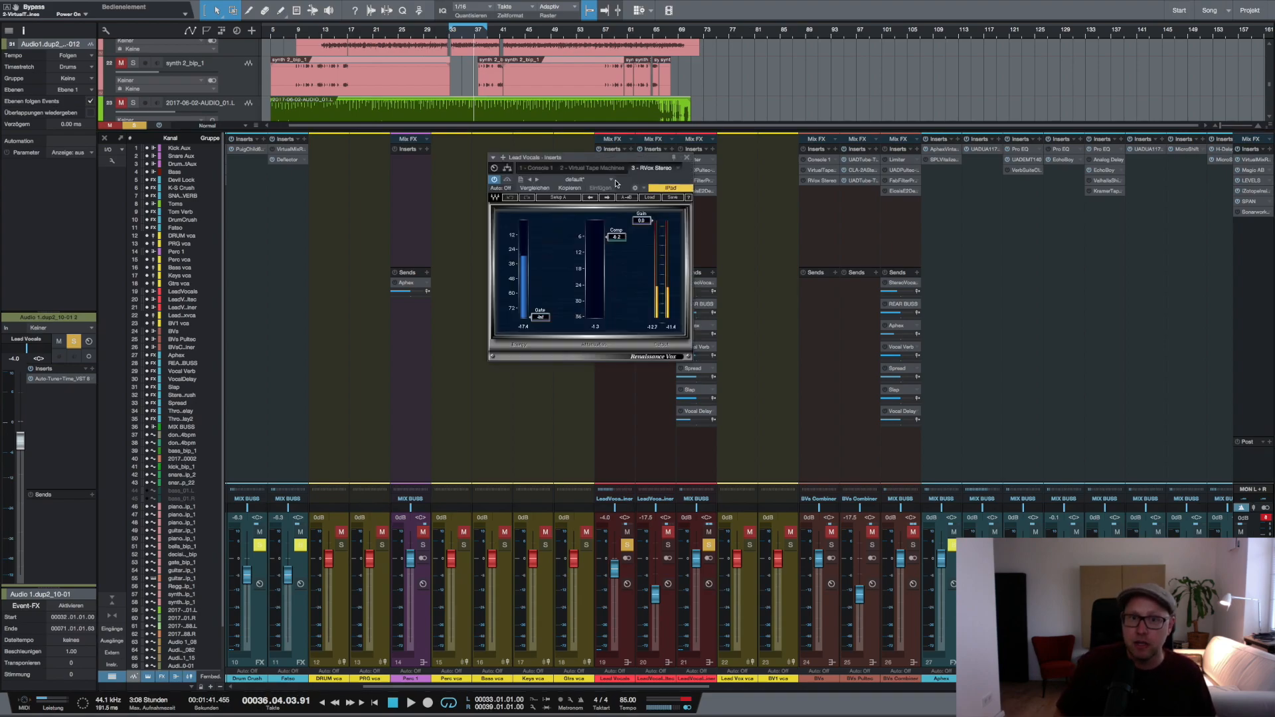
pyautogui.press('space')
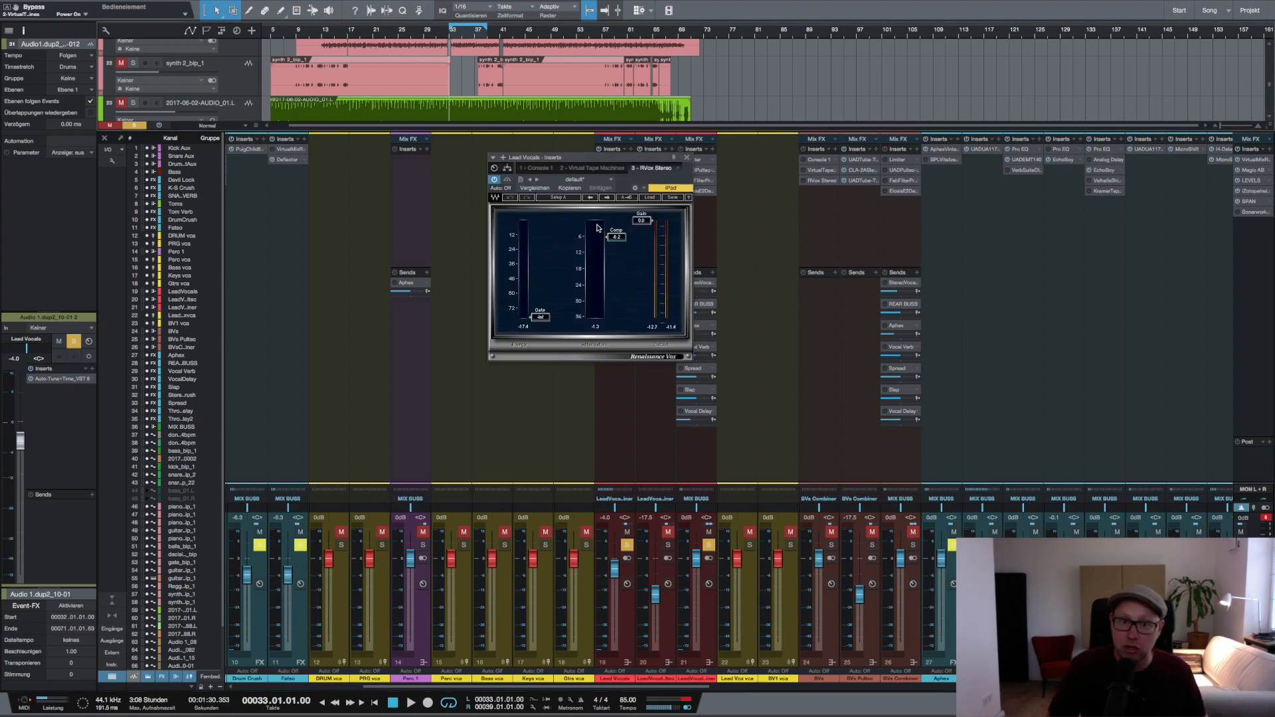
pyautogui.press('space')
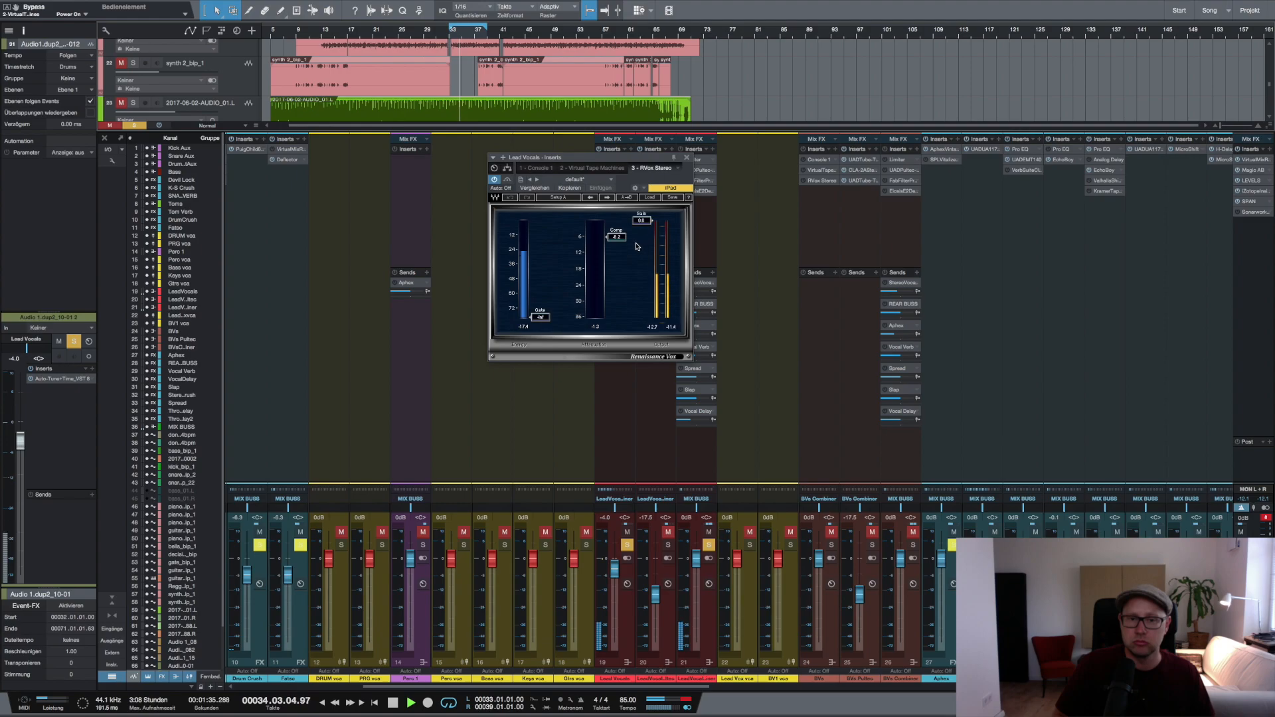
pyautogui.press('space')
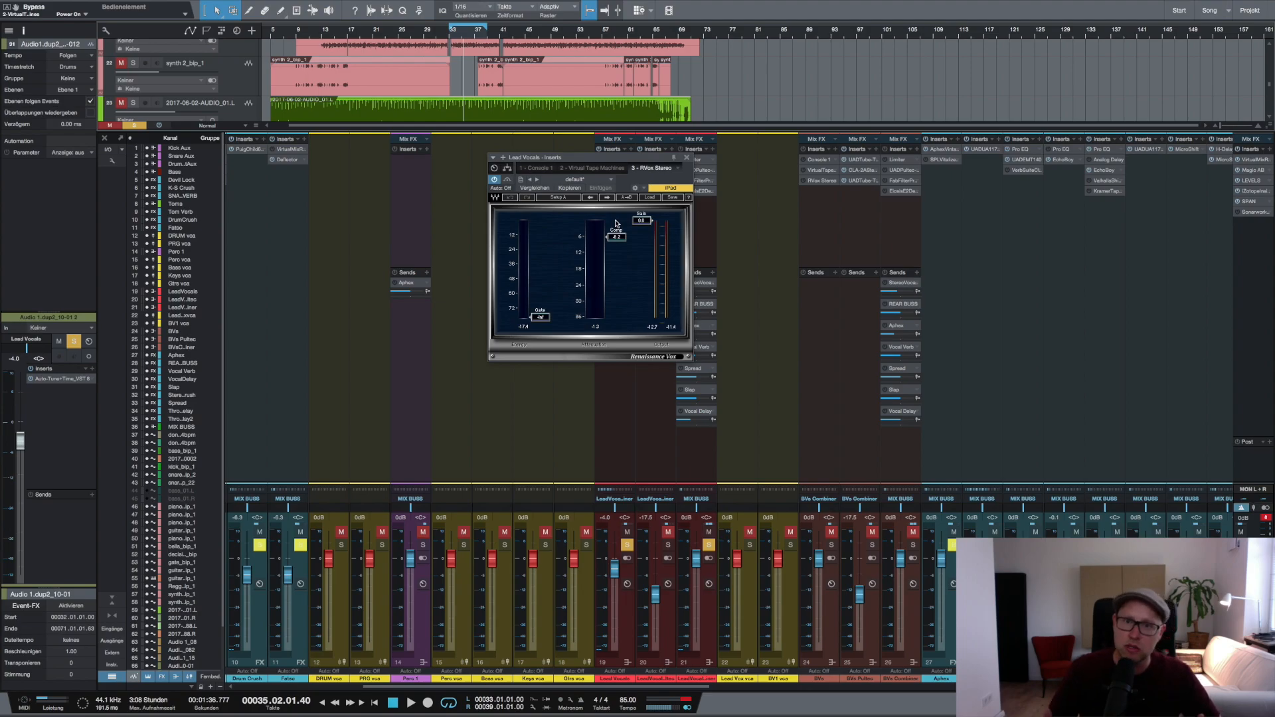
pyautogui.click(687, 157)
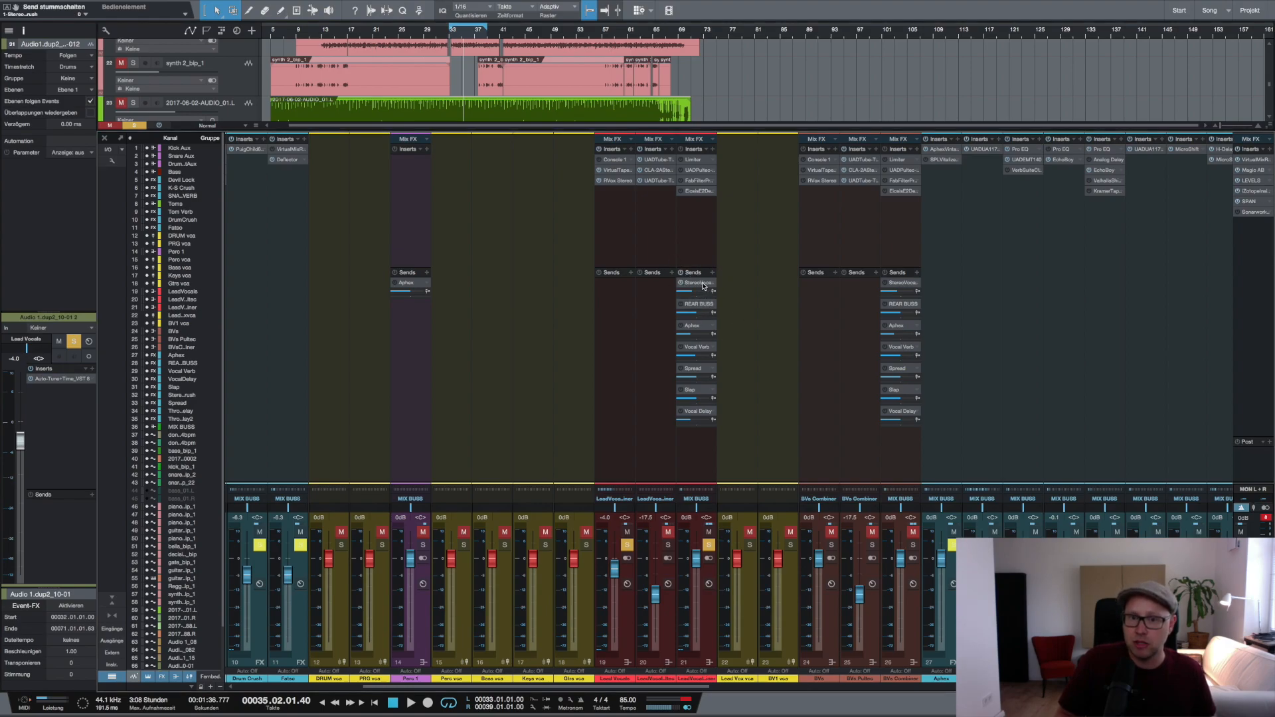
# Open the UAD 1176LN compressor on the Stereo Vocal Crush bus and watch its gain reduction during playback from bar 33
pyautogui.doubleClick(703, 287)
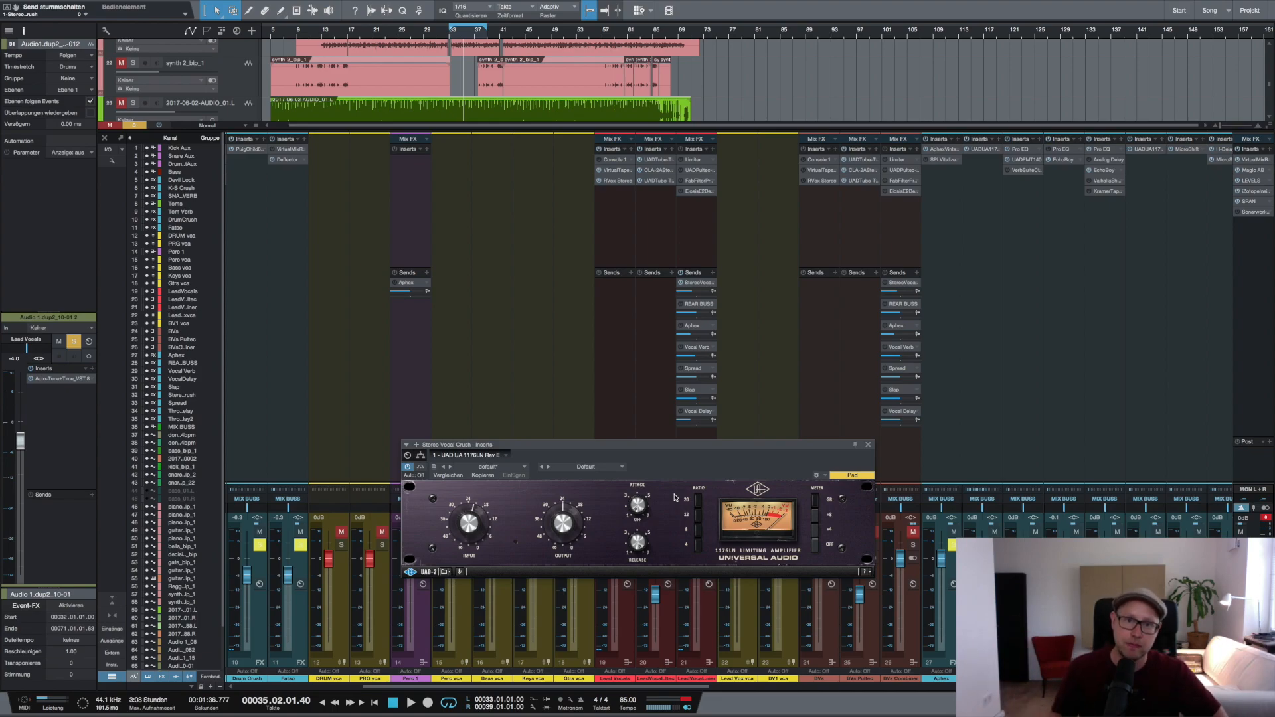
pyautogui.click(451, 37)
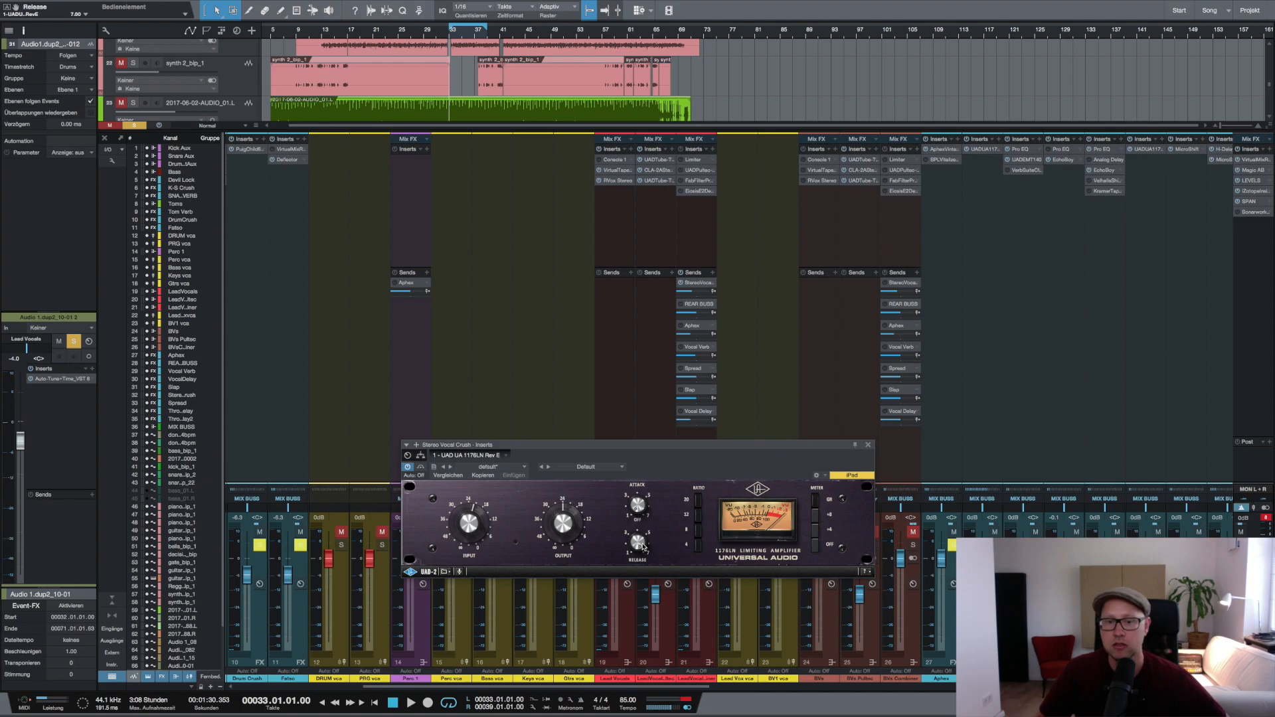
pyautogui.press('space')
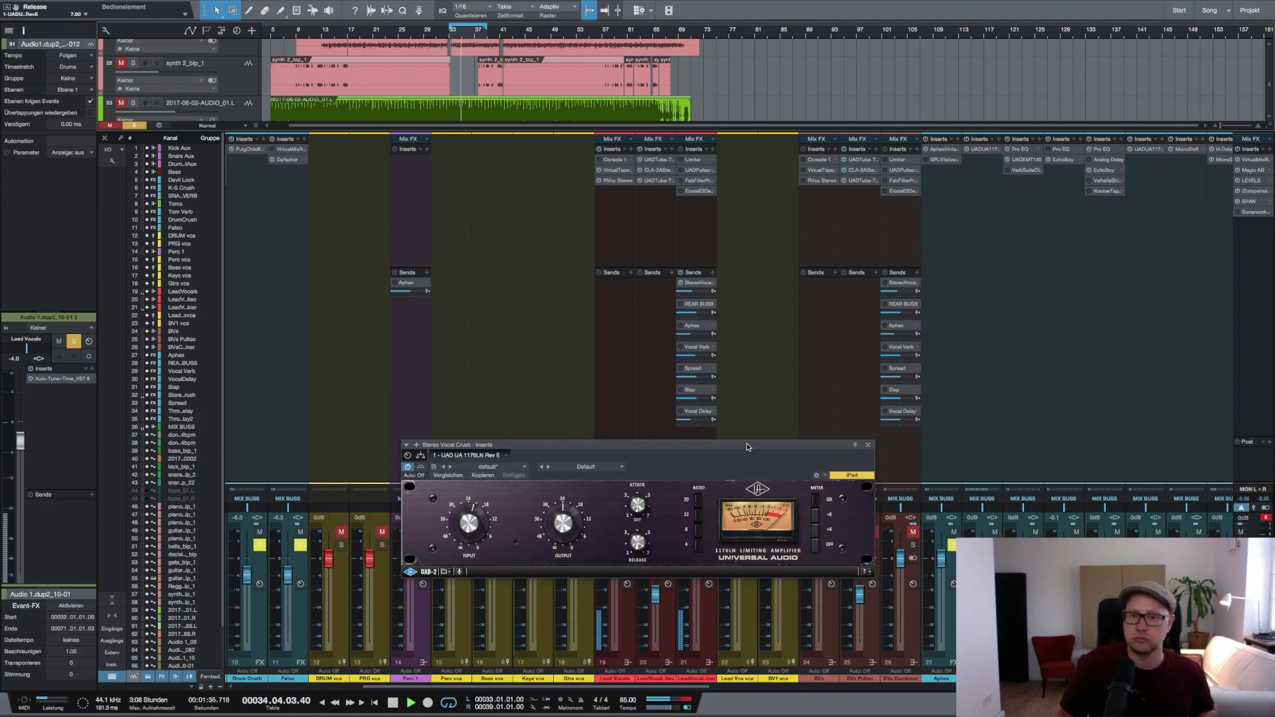
pyautogui.moveTo(747, 447); pyautogui.dragTo(660, 312)
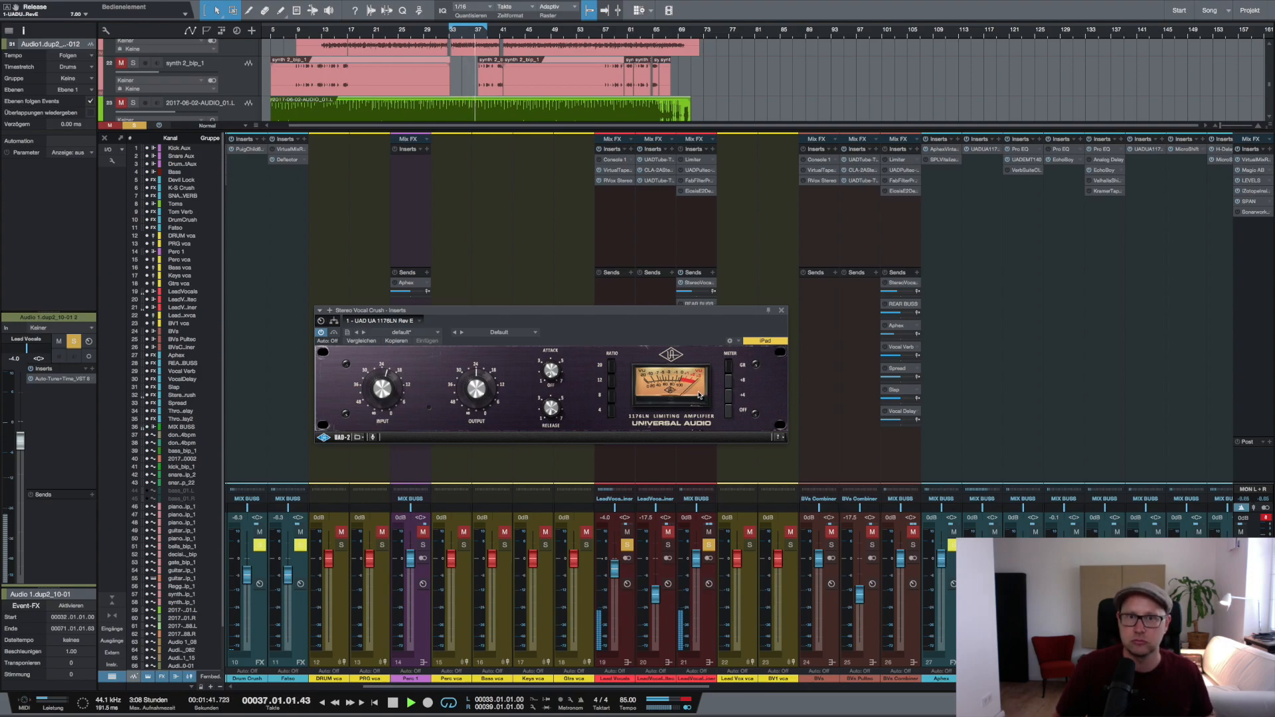
pyautogui.press('space')
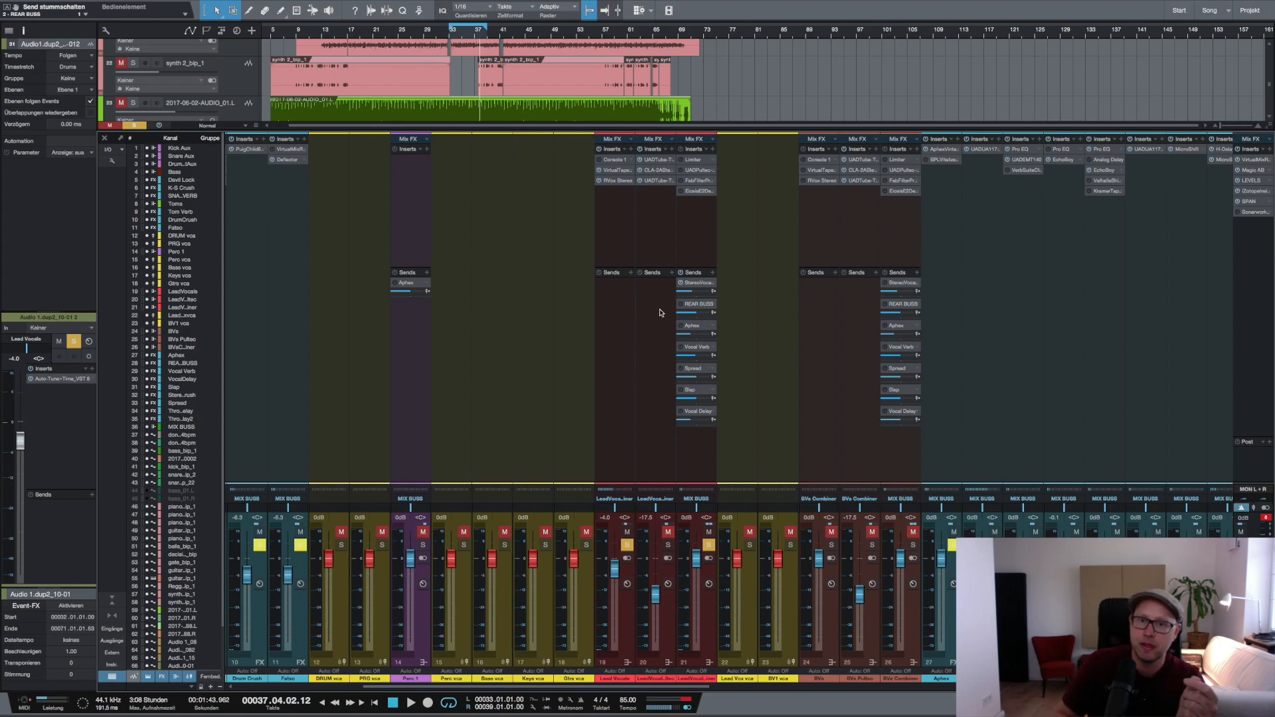
# Open the UAD 1176AE compressor on the REAR BUSS and check it while playing the vocal from bar 33
pyautogui.doubleClick(700, 304)
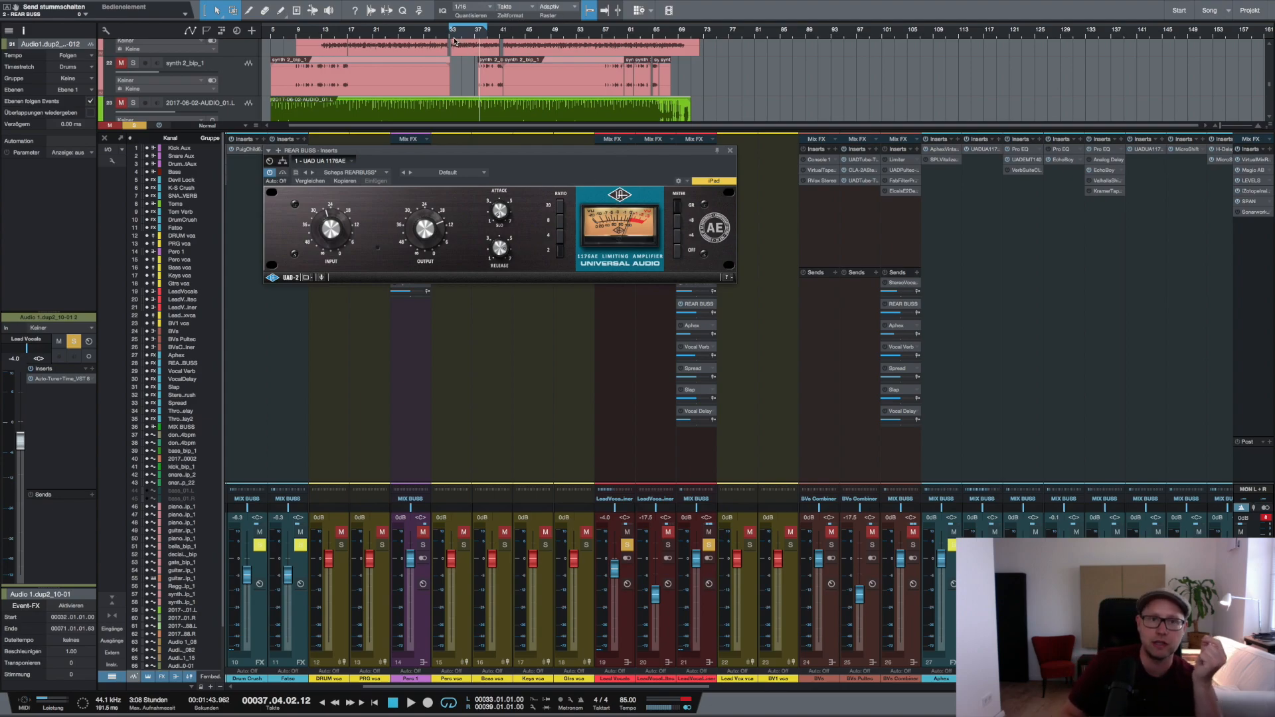
pyautogui.click(452, 33)
pyautogui.press('space')
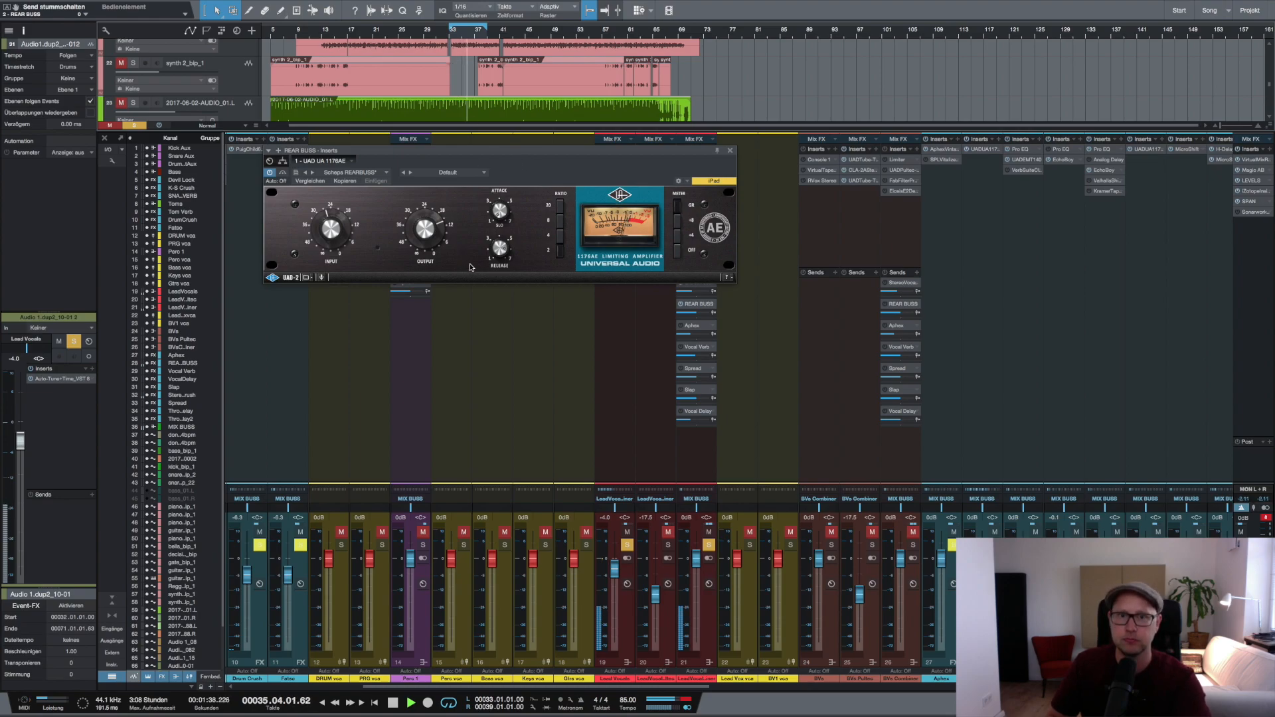
pyautogui.moveTo(465, 150); pyautogui.dragTo(698, 362)
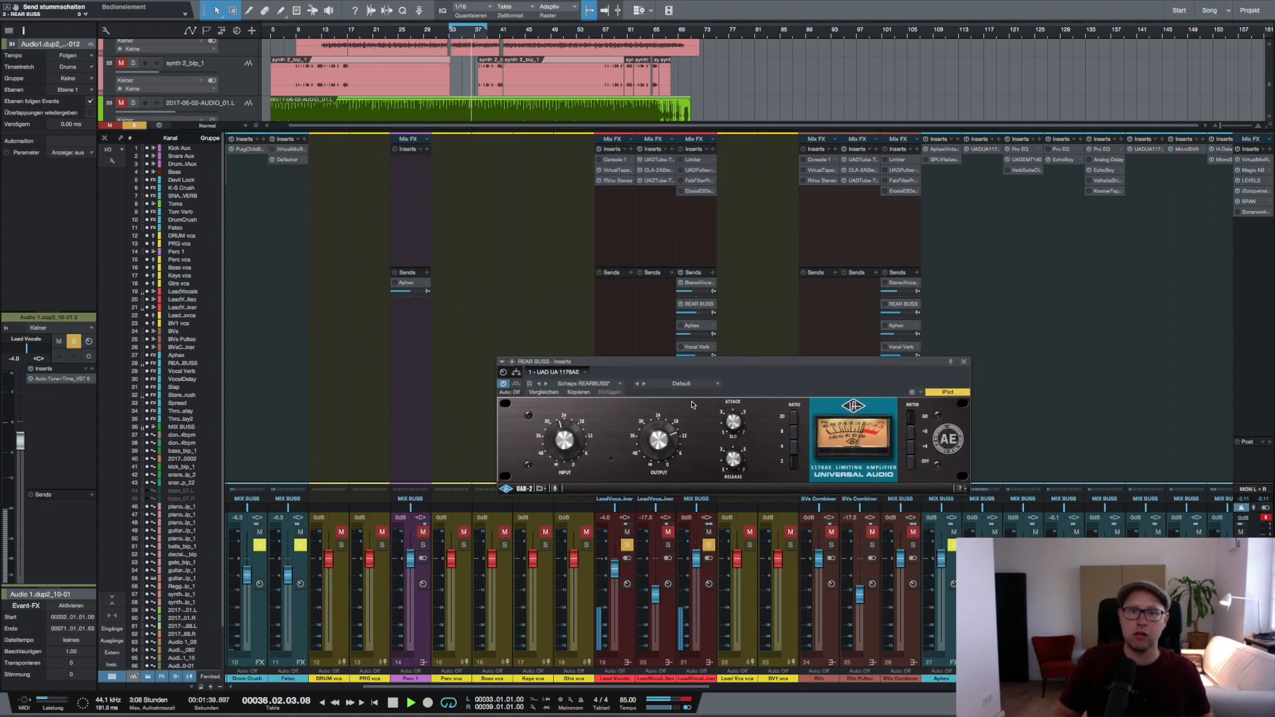
pyautogui.moveTo(692, 404); pyautogui.dragTo(697, 462)
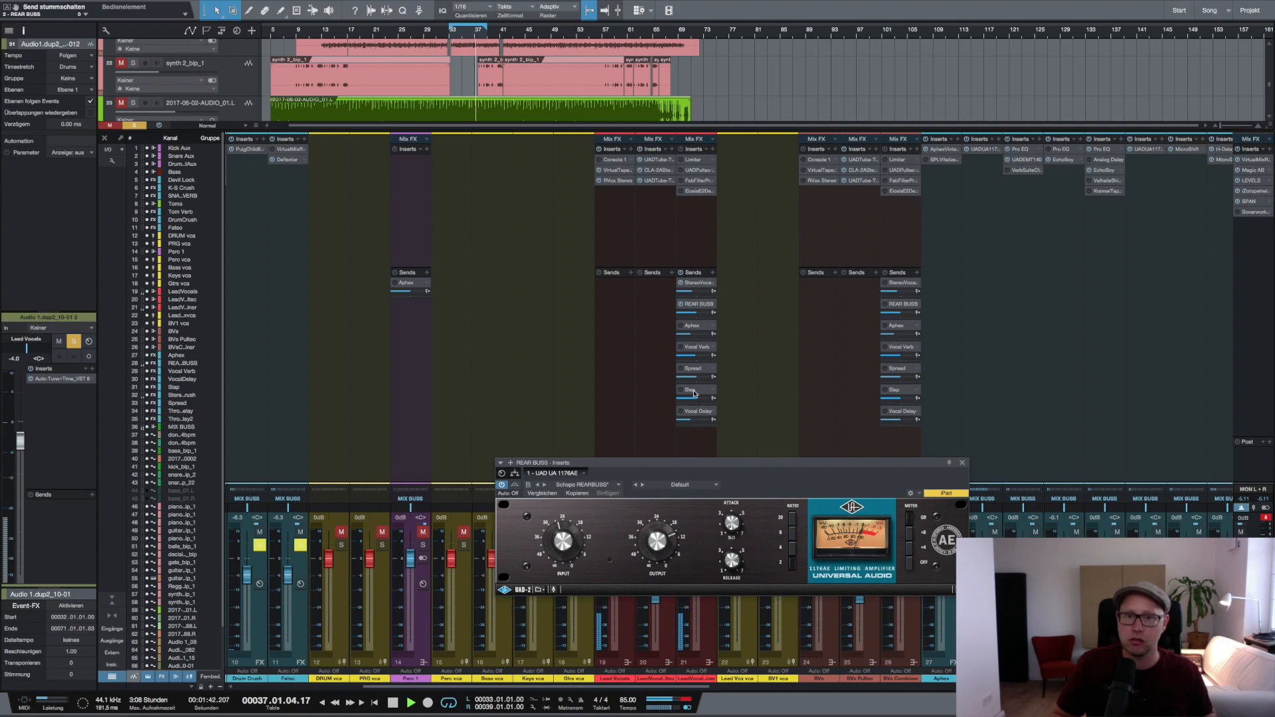
pyautogui.press('space')
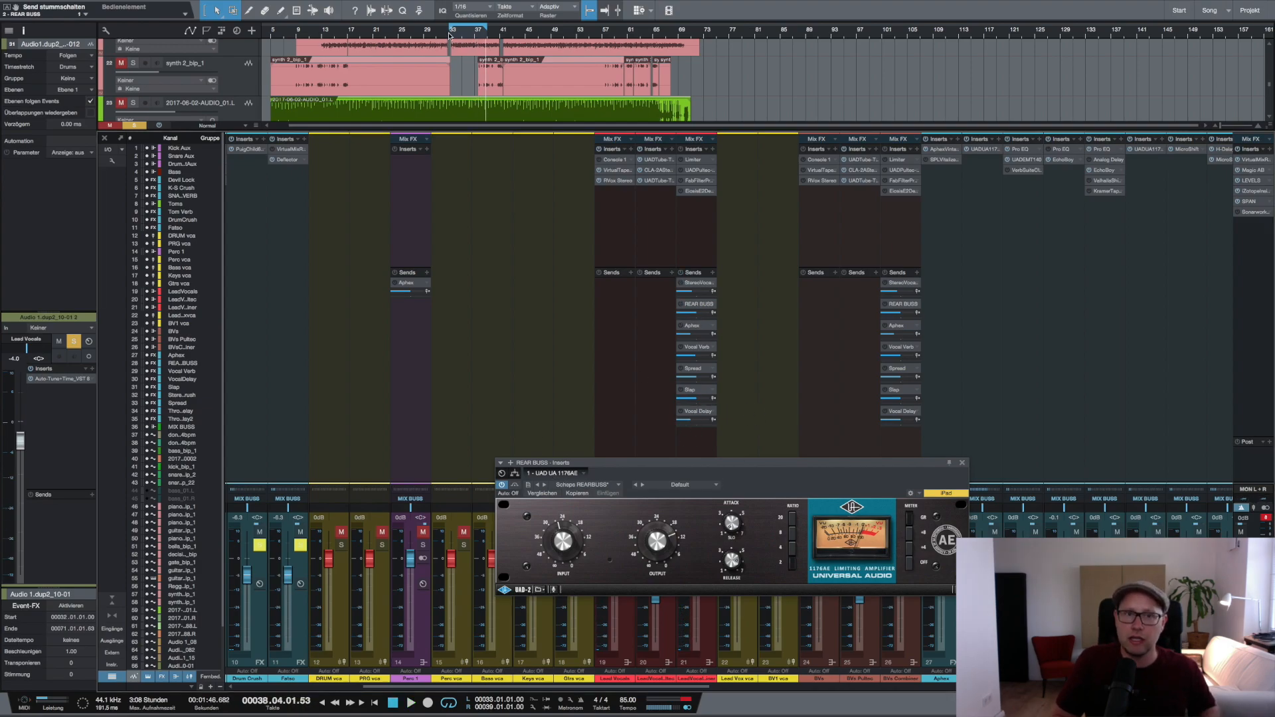
# Replay the soloed vocal from bar 33 to compare it without and with the Stereo Vocal Crush and REAR BUSS sends
pyautogui.click(449, 35)
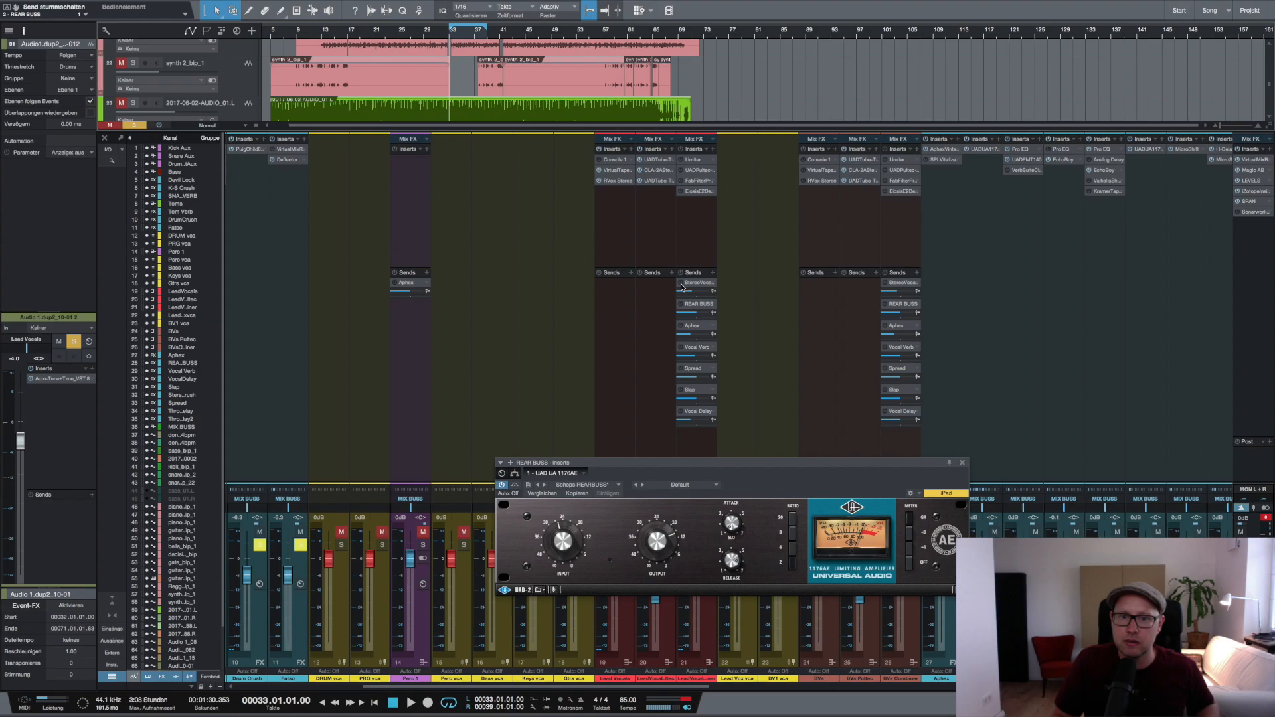
pyautogui.press('space')
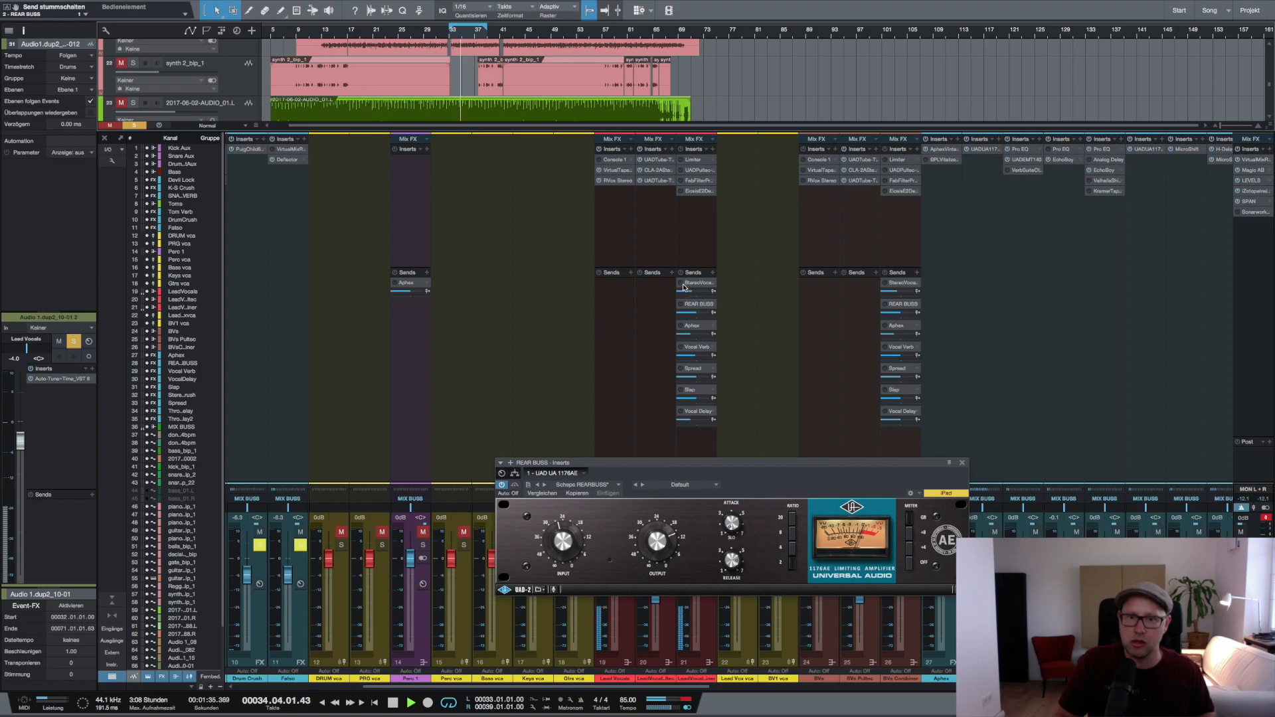
pyautogui.press('space')
pyautogui.click(450, 34)
pyautogui.press('space')
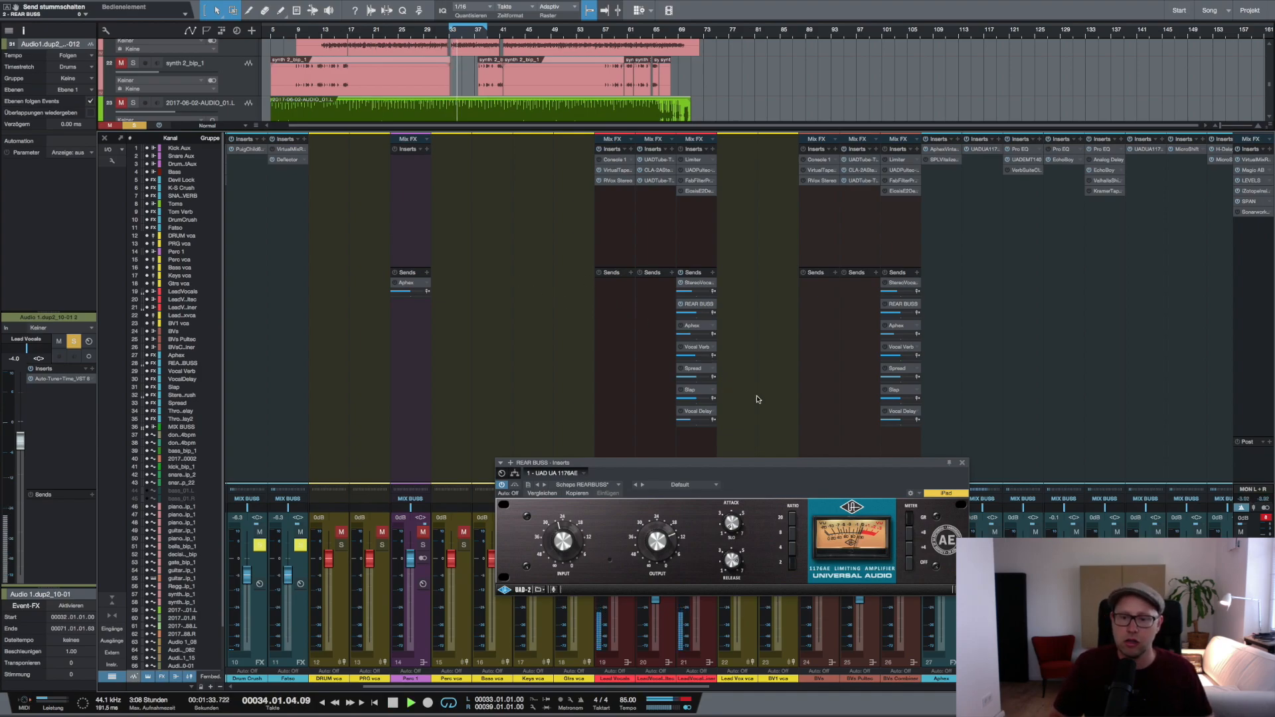
pyautogui.moveTo(793, 464); pyautogui.dragTo(687, 293)
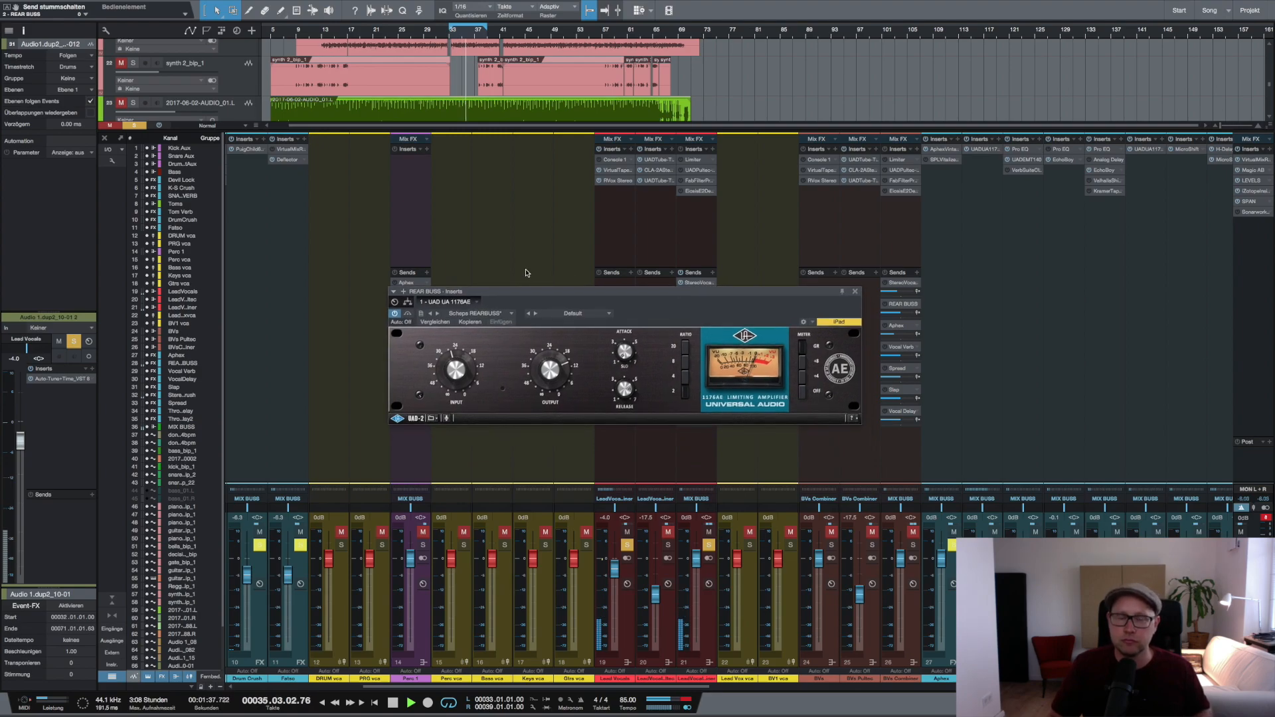
pyautogui.moveTo(646, 290); pyautogui.dragTo(488, 348)
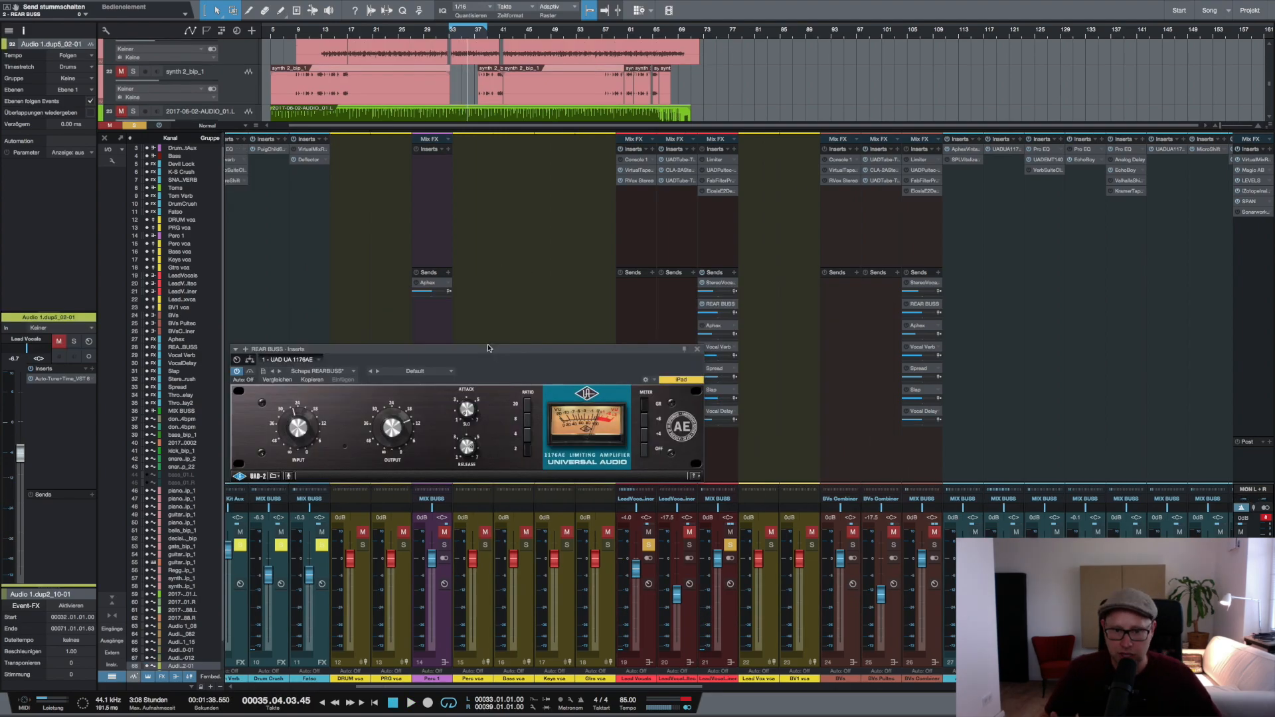